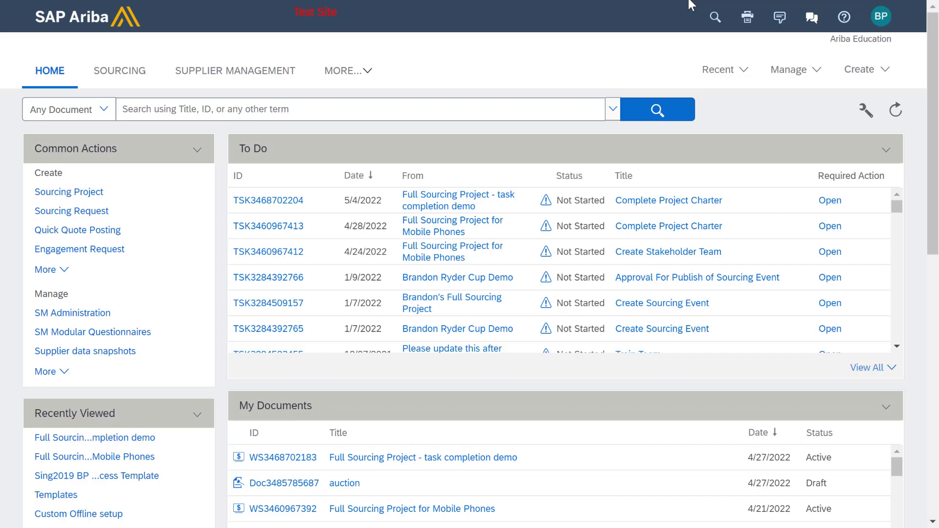
Step: Go from Manage > Prepackaged Reports into System and Benchmark Usage Reports > System Usage Reports
click(794, 77)
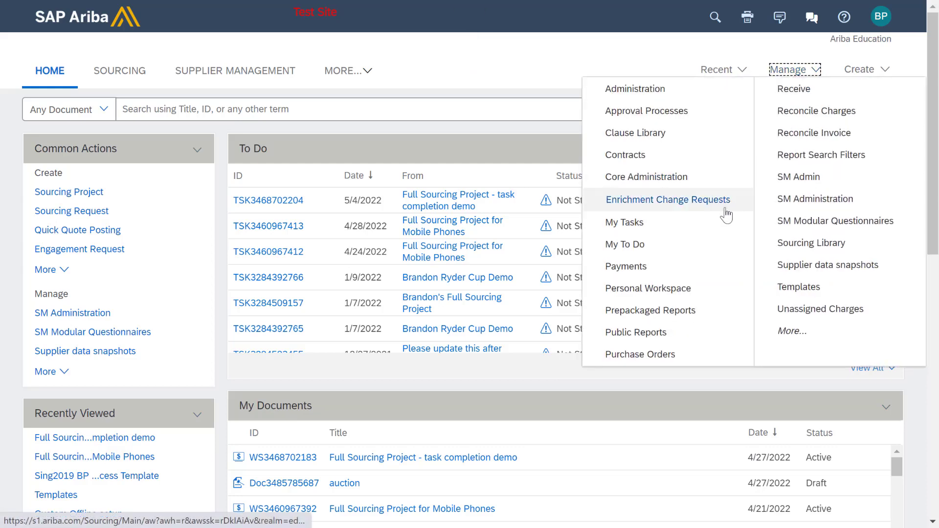
click(675, 311)
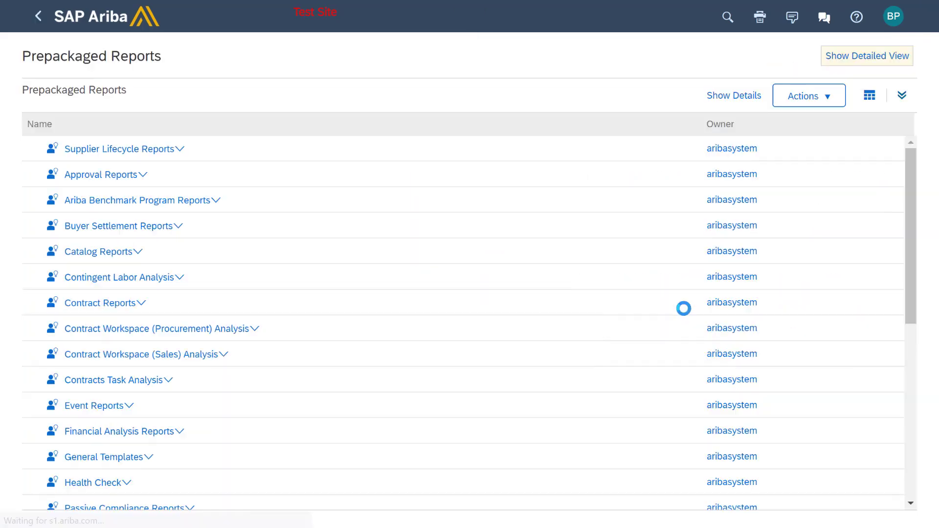
scroll(308, 338, down, 3)
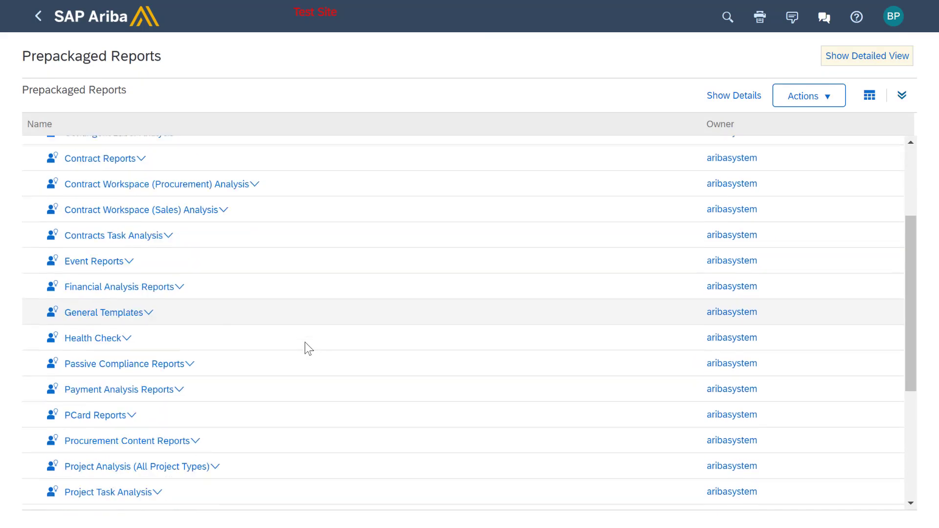
scroll(304, 342, down, 2)
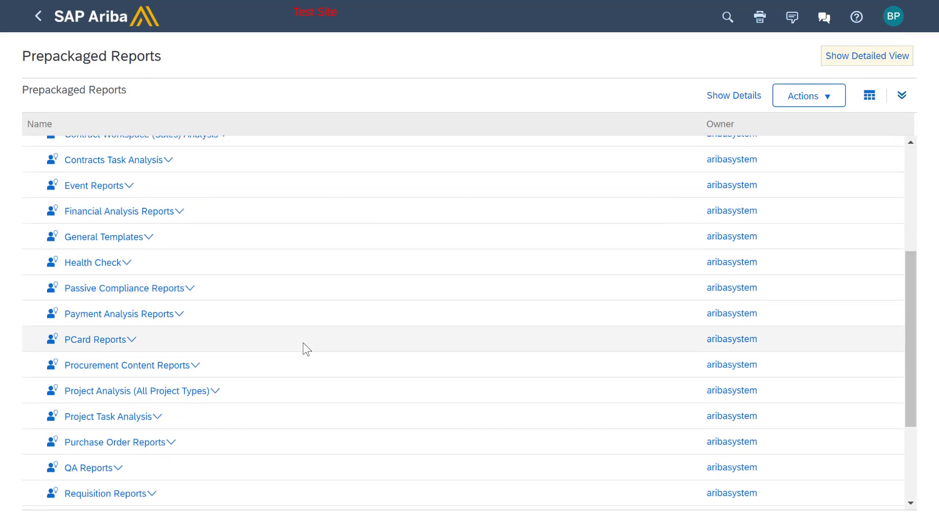
scroll(303, 342, down, 2)
scroll(303, 347, down, 2)
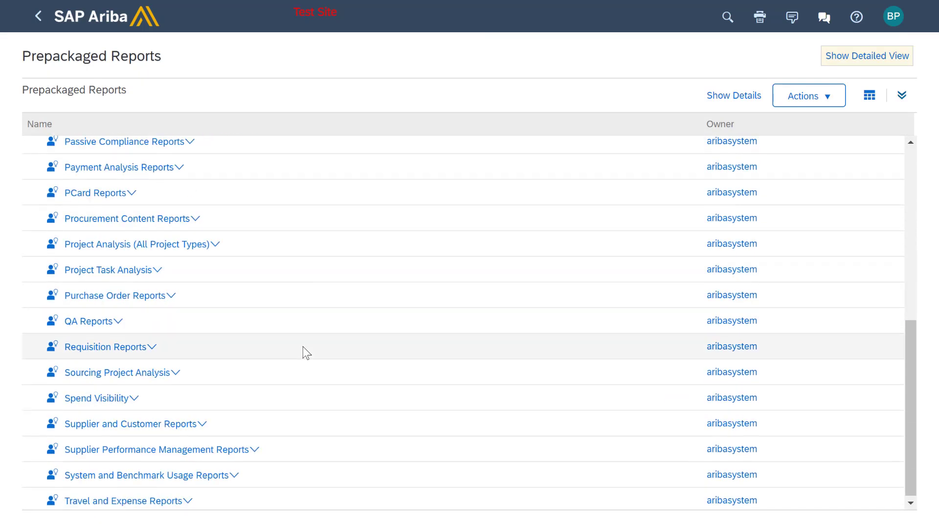
click(55, 476)
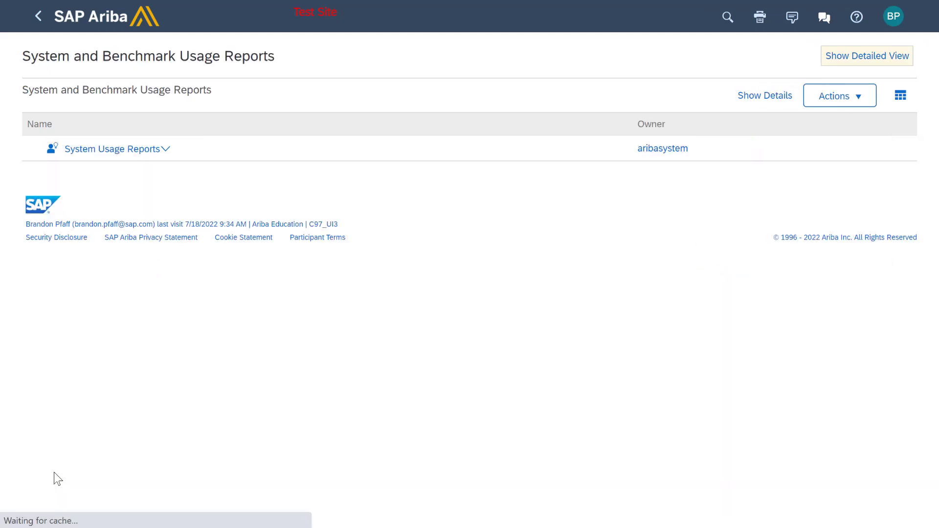
click(54, 151)
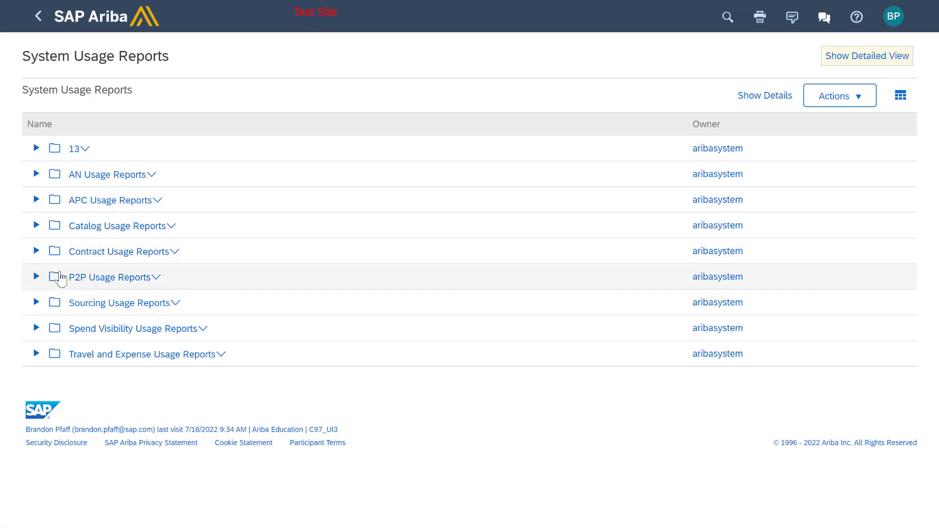
Step: Expand the Contract Usage Reports and Sourcing Usage Reports folders
click(36, 251)
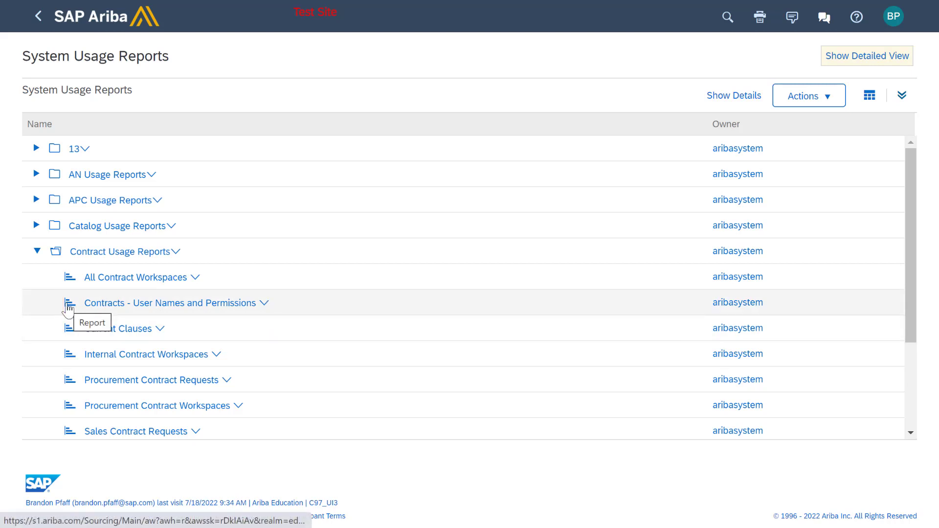
scroll(61, 313, down, 3)
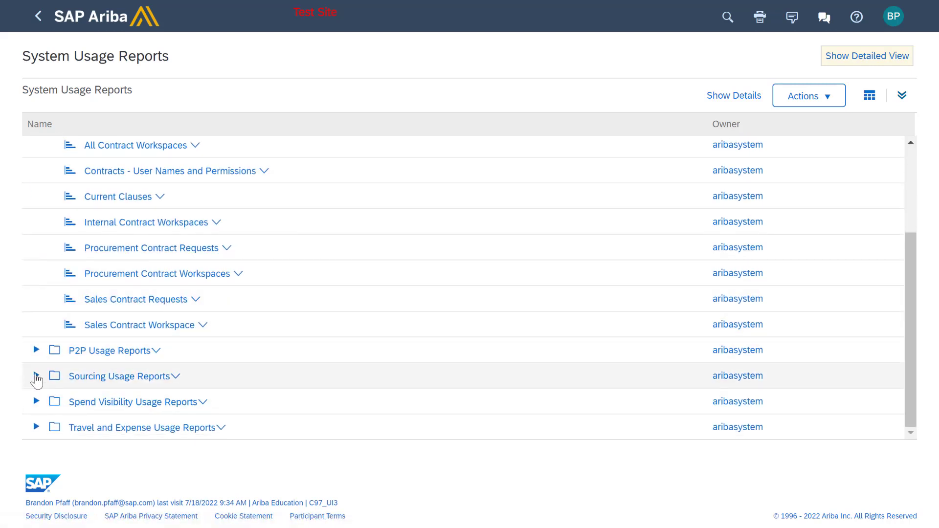
click(37, 376)
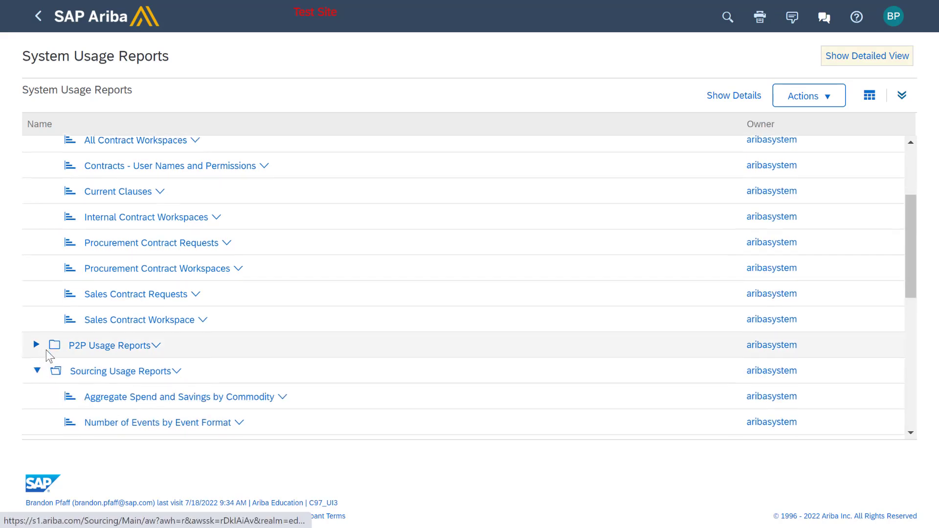
scroll(46, 351, down, 3)
scroll(51, 356, down, 3)
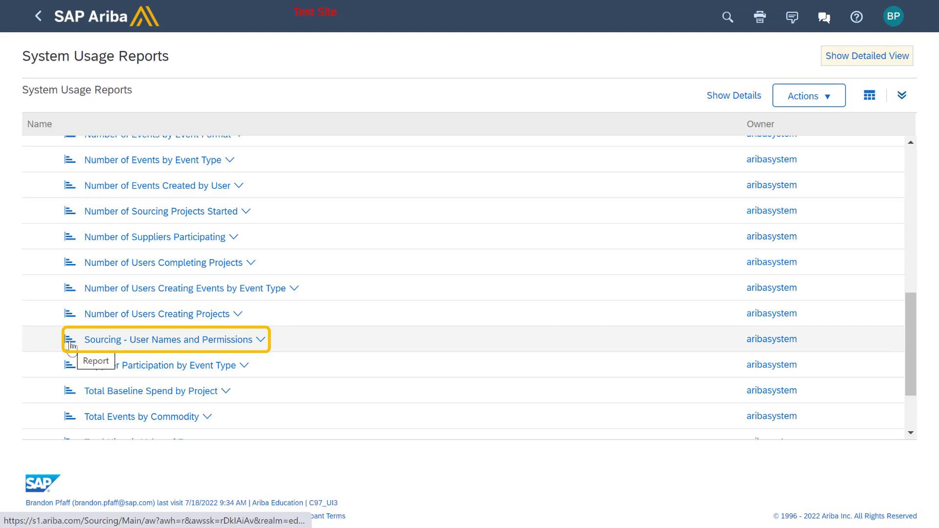
Step: Export the Sourcing - User Names and Permissions report (325 rows)
click(95, 341)
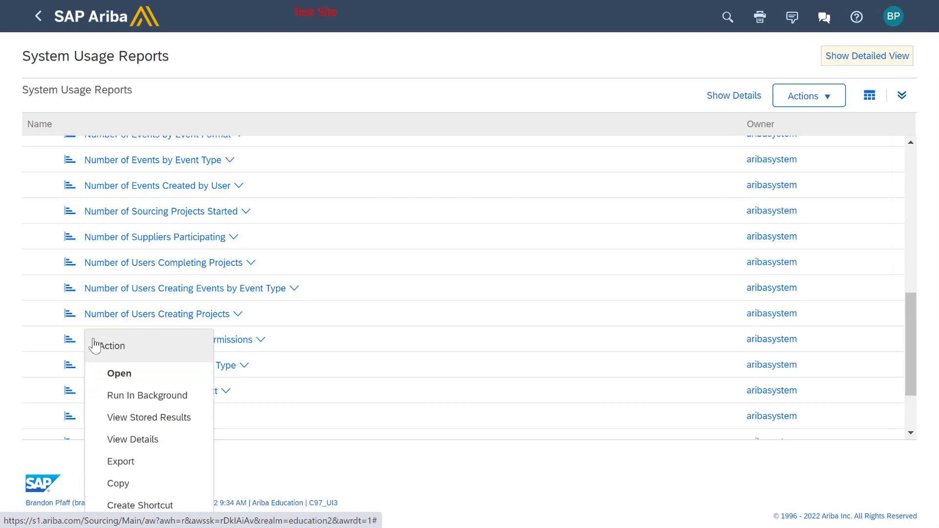
click(121, 462)
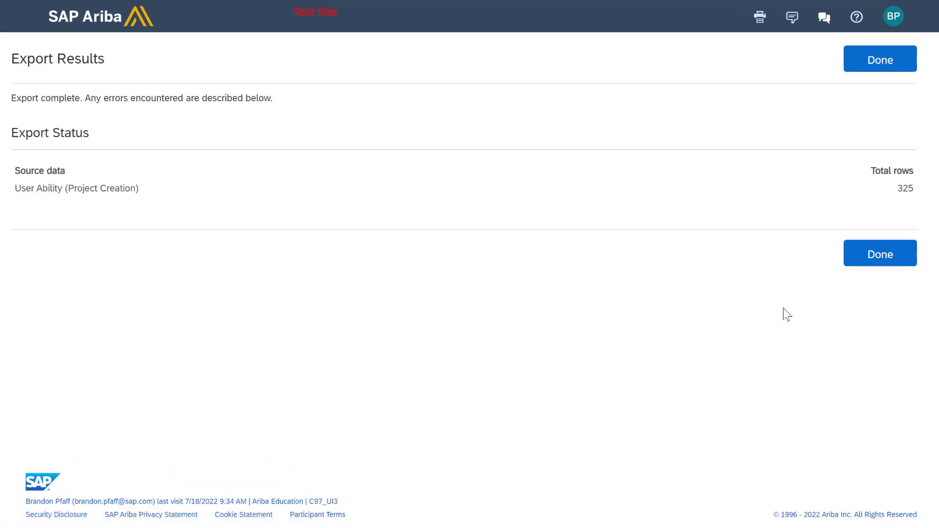
click(894, 261)
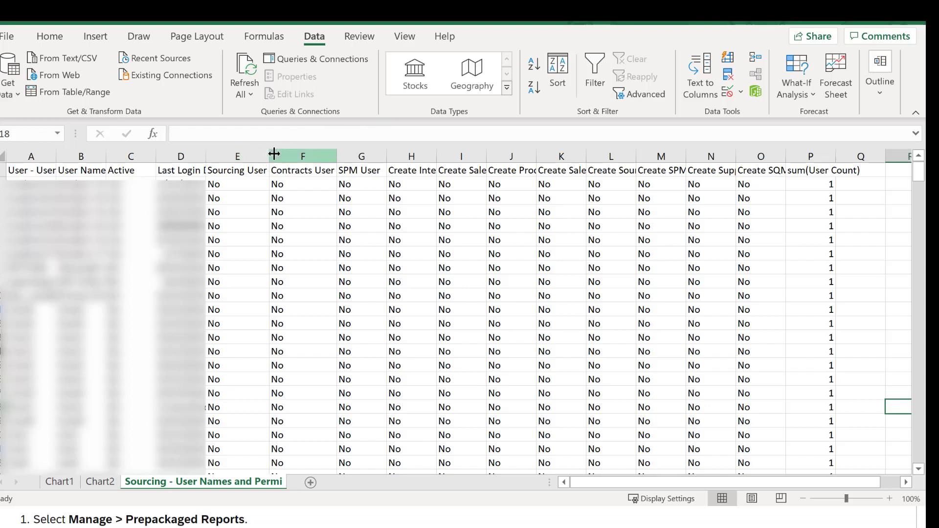
Step: Turn on Excel filtering for the Sourcing User and Contracts User columns
click(258, 153)
click(303, 154)
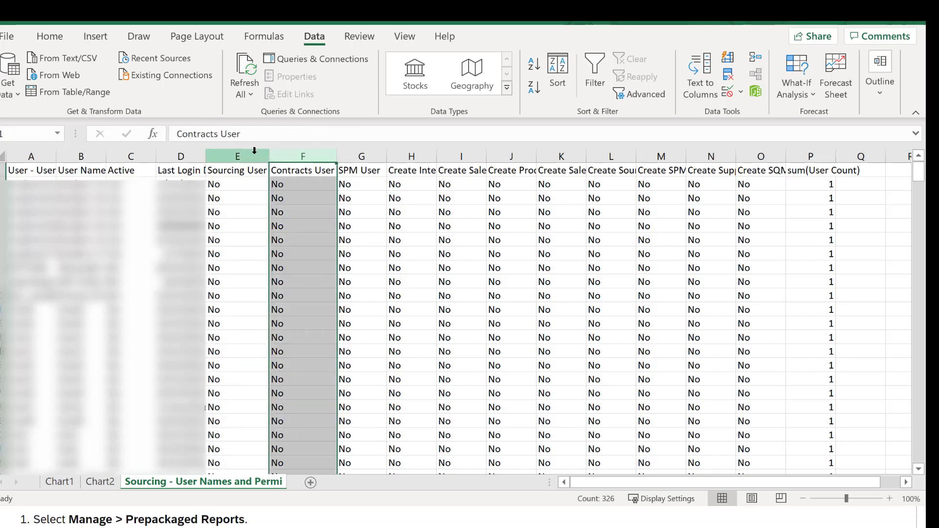
click(255, 153)
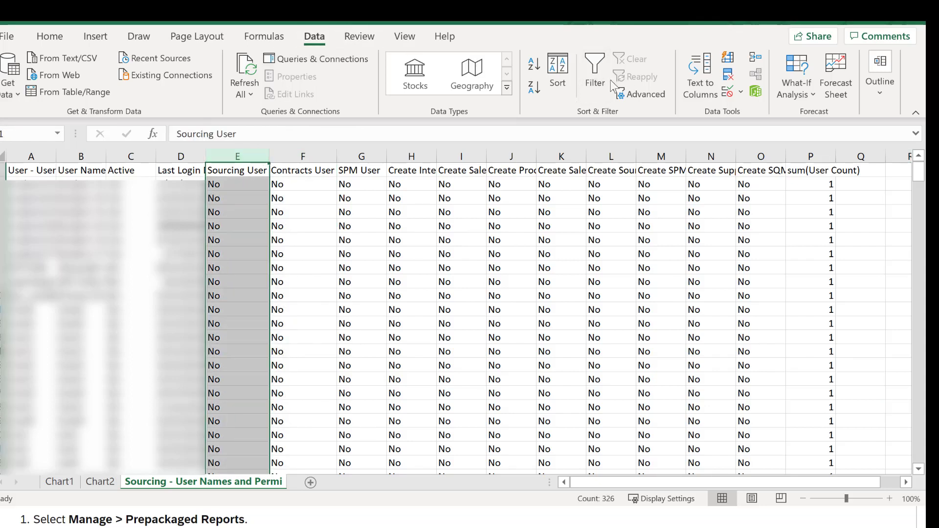
drag(293, 156, 253, 157)
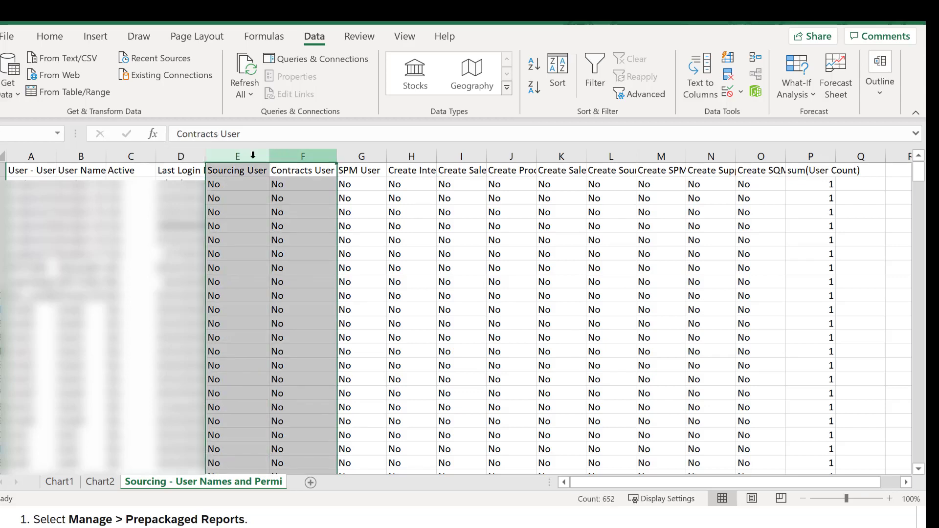
click(593, 68)
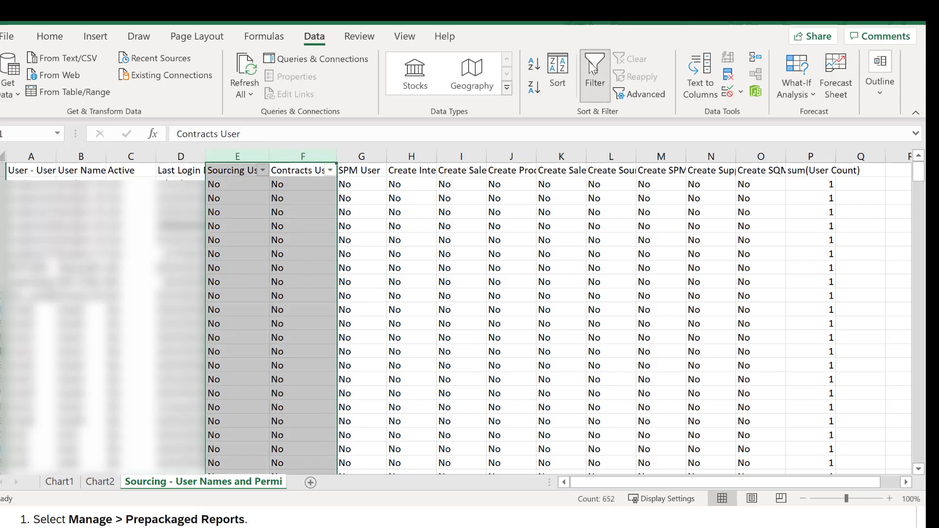
Step: Filter Sourcing User to Yes only, then clear that filter
click(238, 185)
click(263, 171)
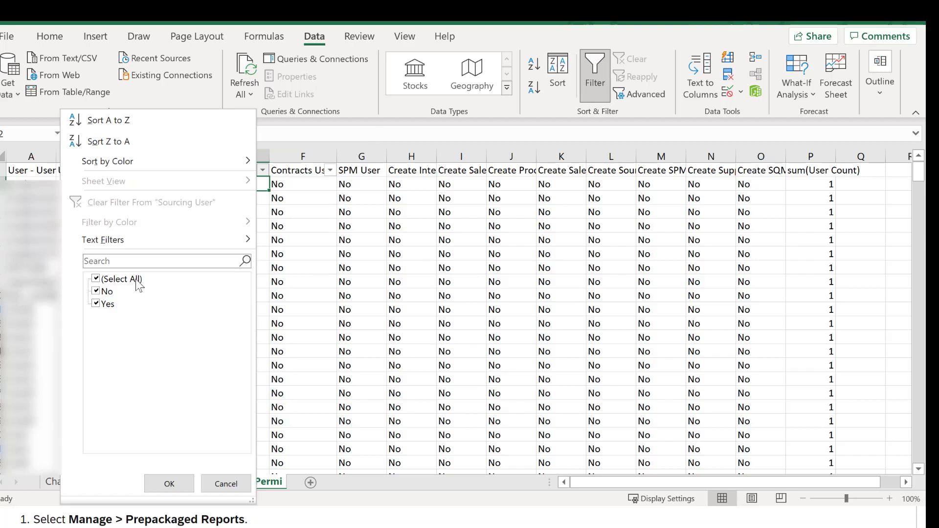
click(107, 293)
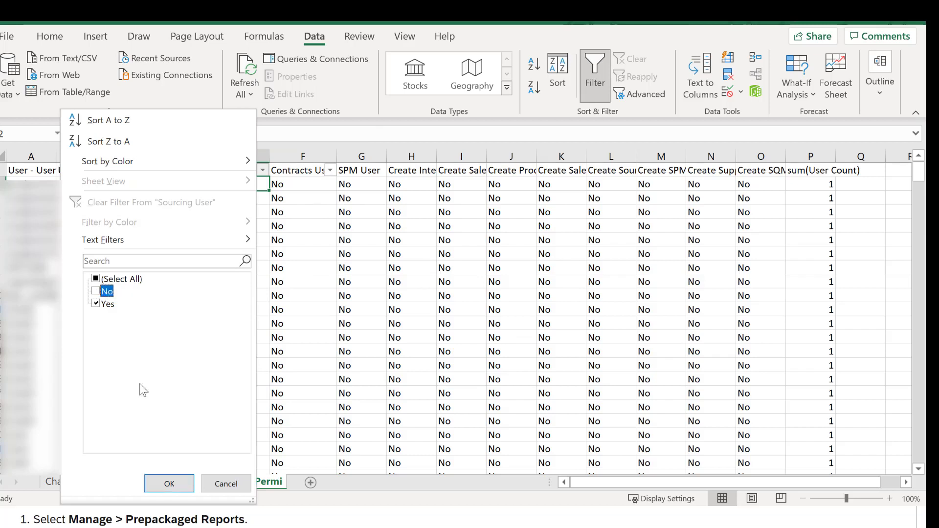
click(169, 484)
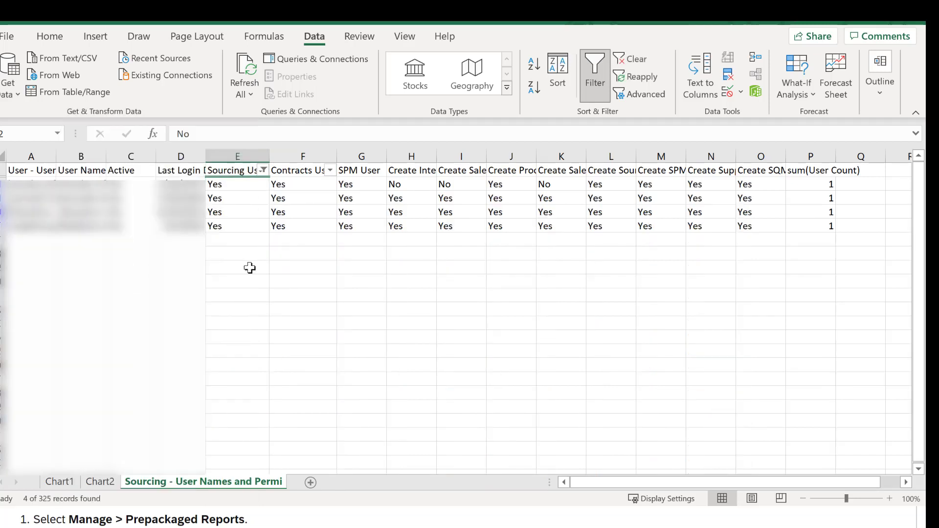
click(640, 58)
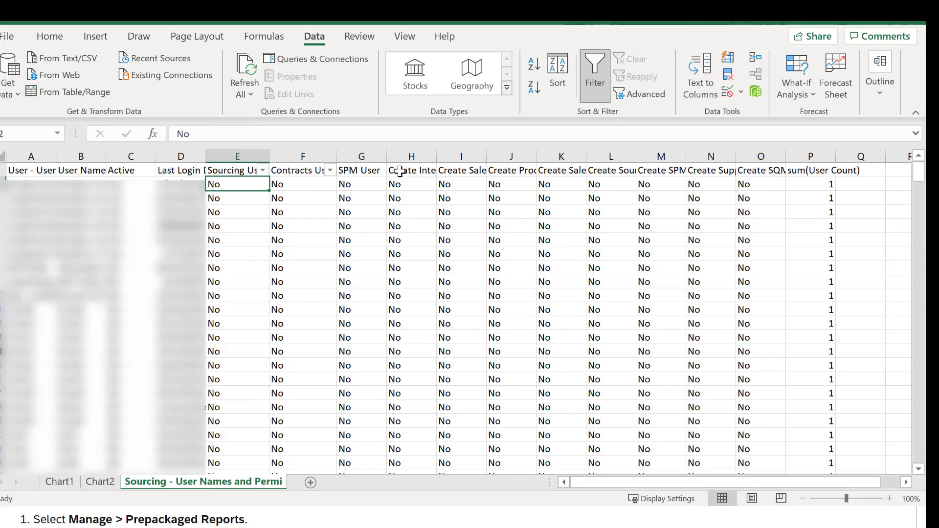
Step: Filter Contracts User to Yes, leaving 11 of 325 records
click(331, 170)
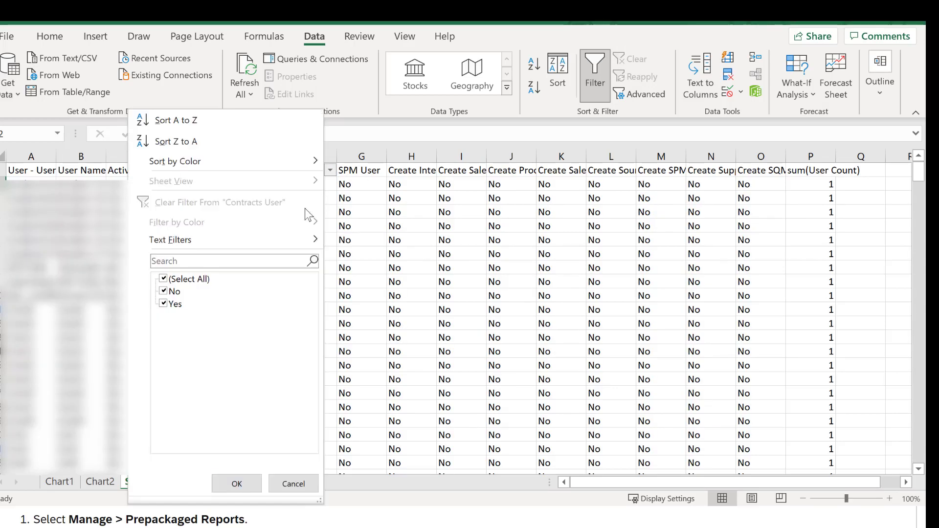
click(174, 292)
click(236, 484)
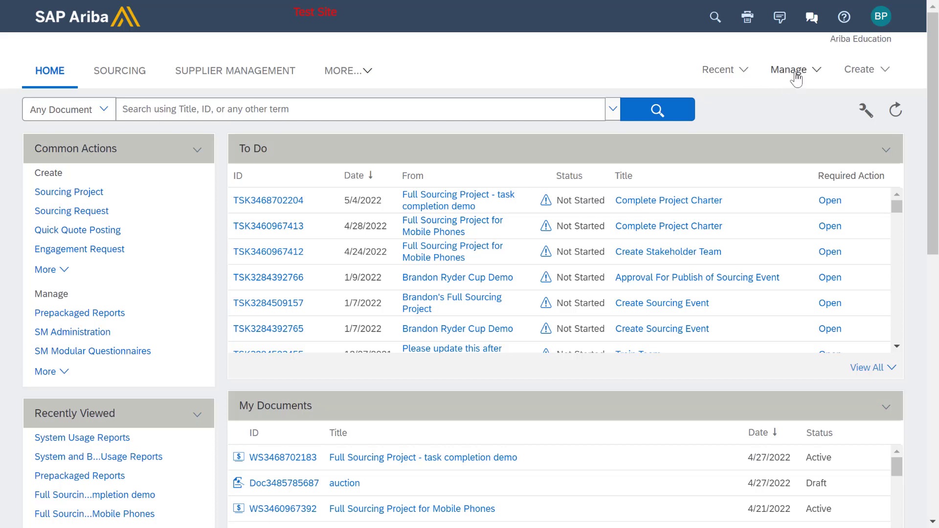
Step: Return via Manage > Prepackaged Reports to the System Usage Reports folder
click(791, 71)
click(685, 310)
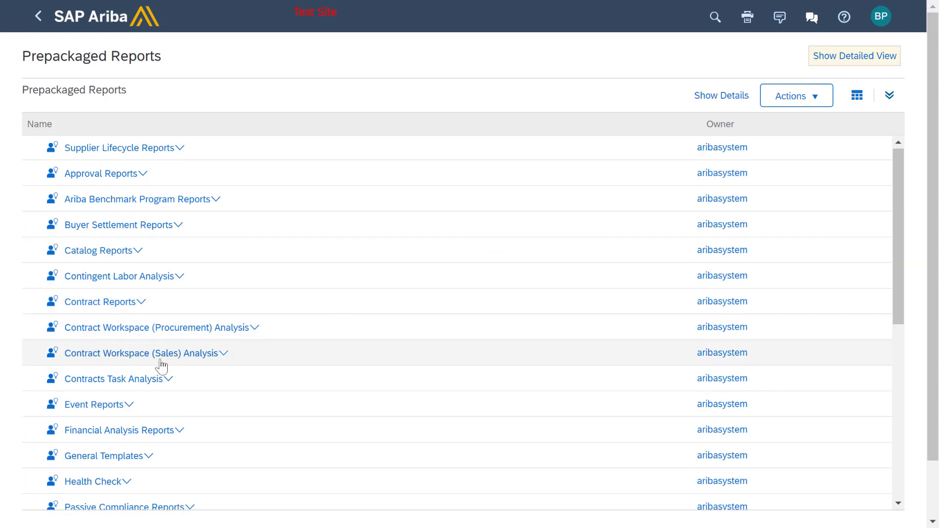
scroll(104, 409, down, 2)
scroll(105, 410, down, 6)
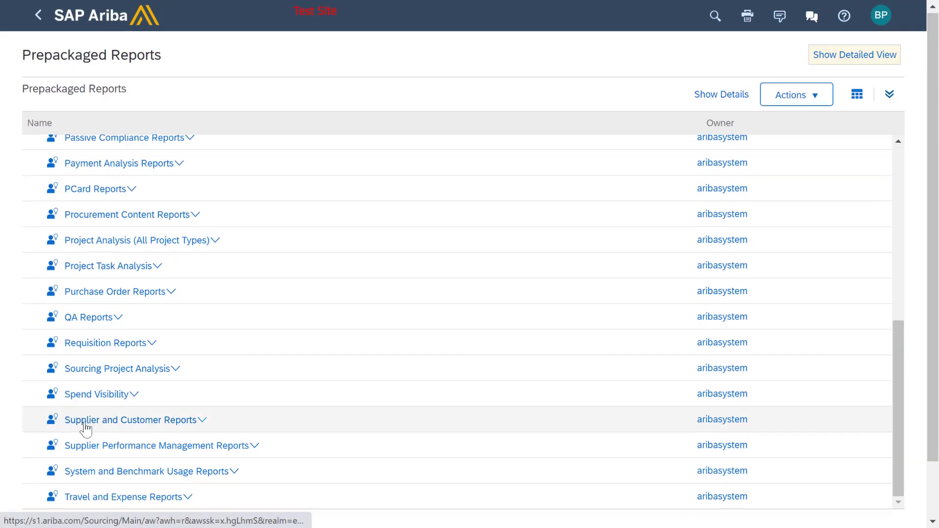
scroll(78, 423, down, 2)
click(58, 414)
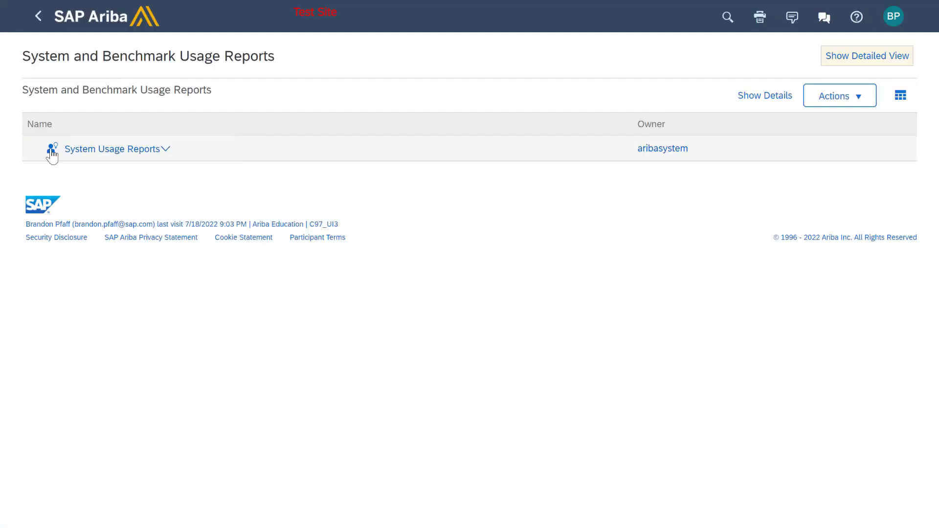
click(66, 149)
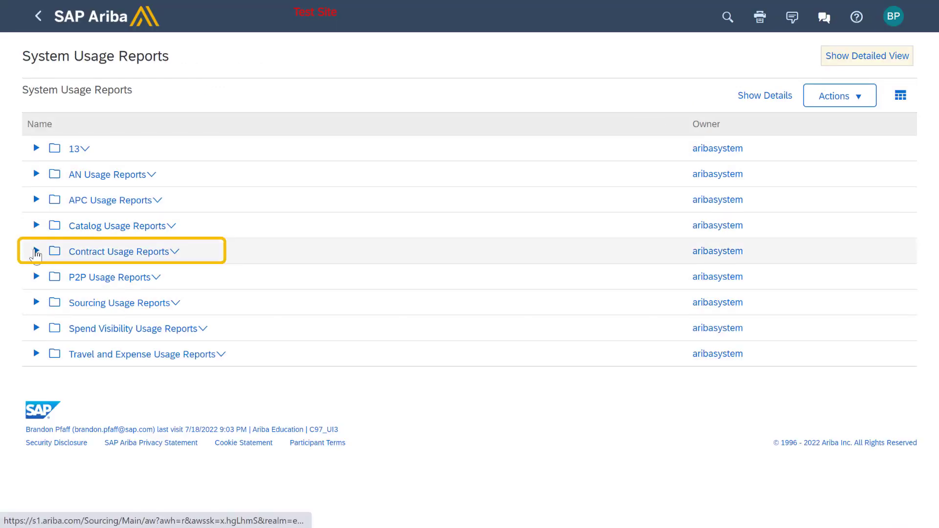
Step: Open the All Contract Workspaces report from Contract Usage Reports
click(35, 252)
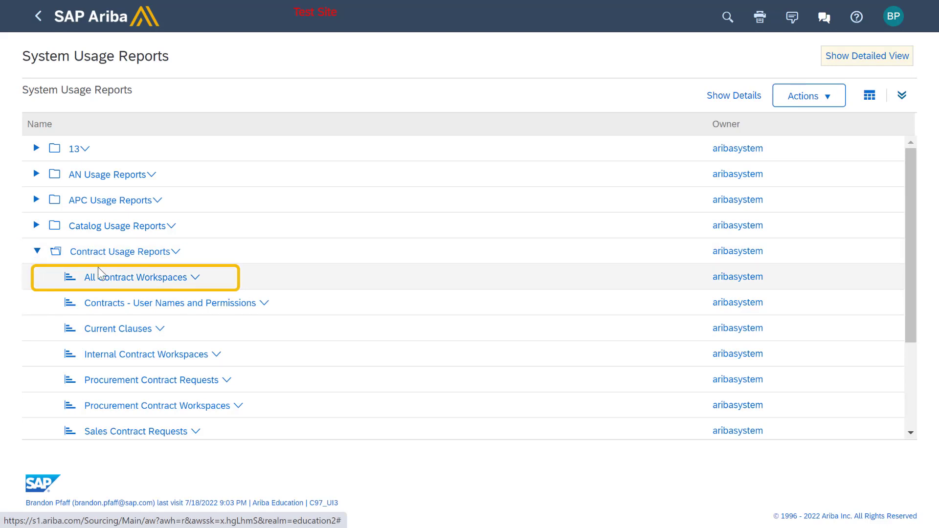
click(105, 277)
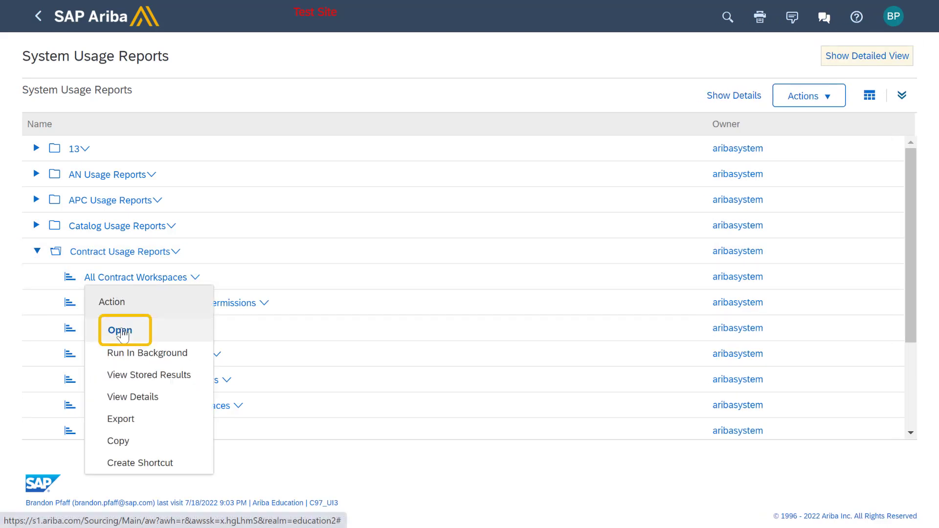
click(123, 333)
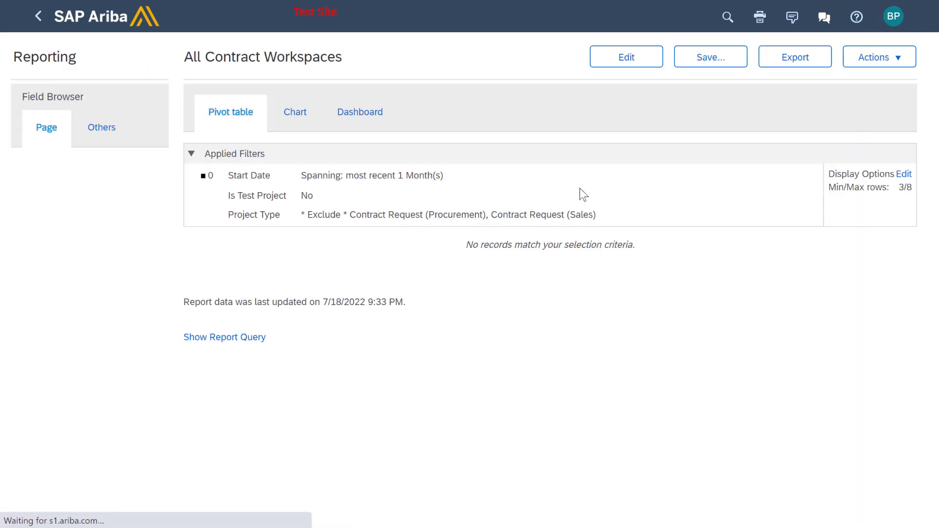
Step: Change the All Contract Workspaces date range to the most recent 12 months and export as CSV
click(642, 67)
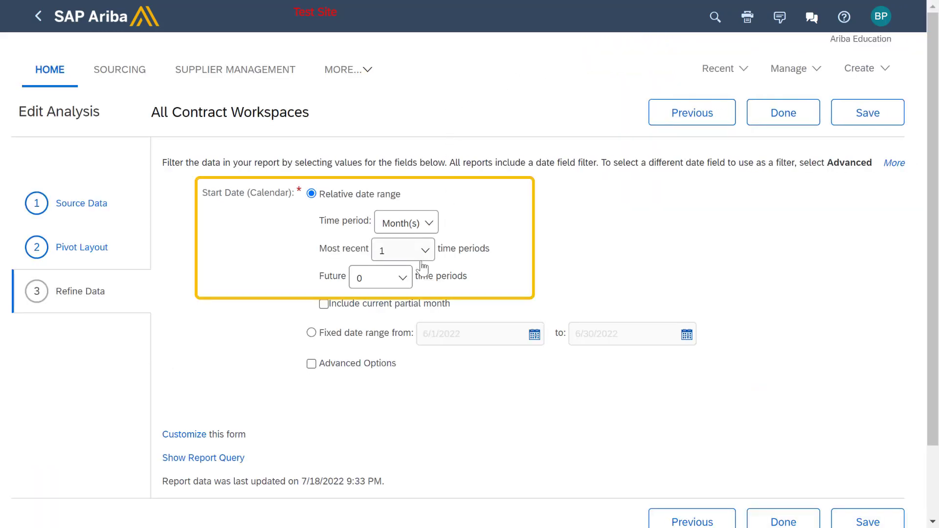
click(425, 252)
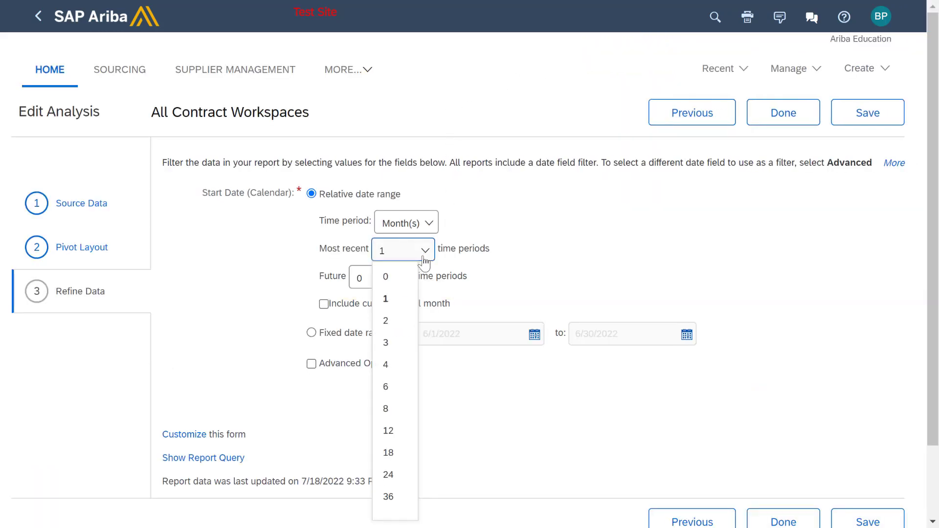
click(388, 430)
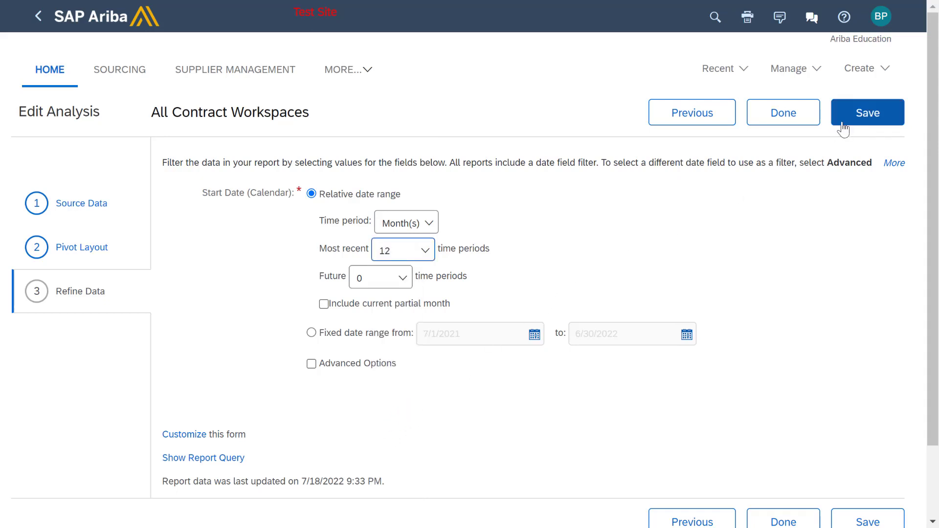
click(800, 116)
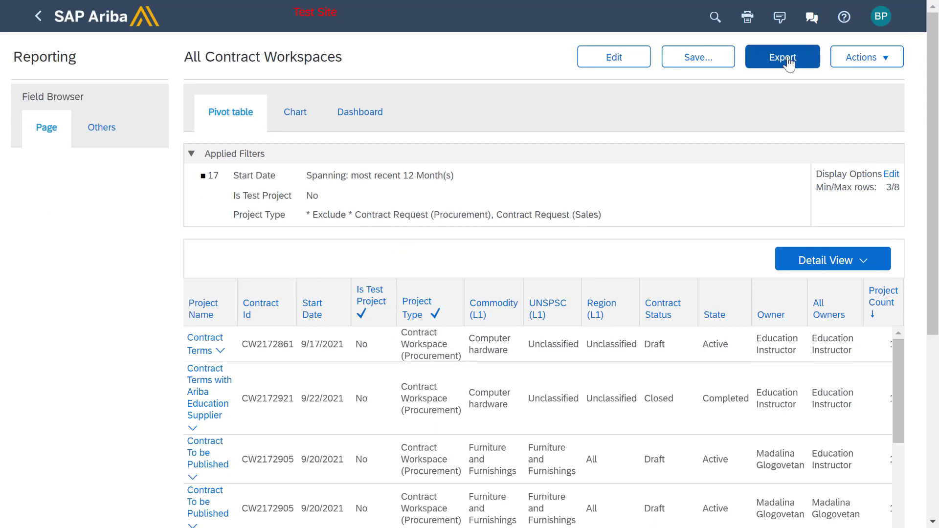
click(787, 57)
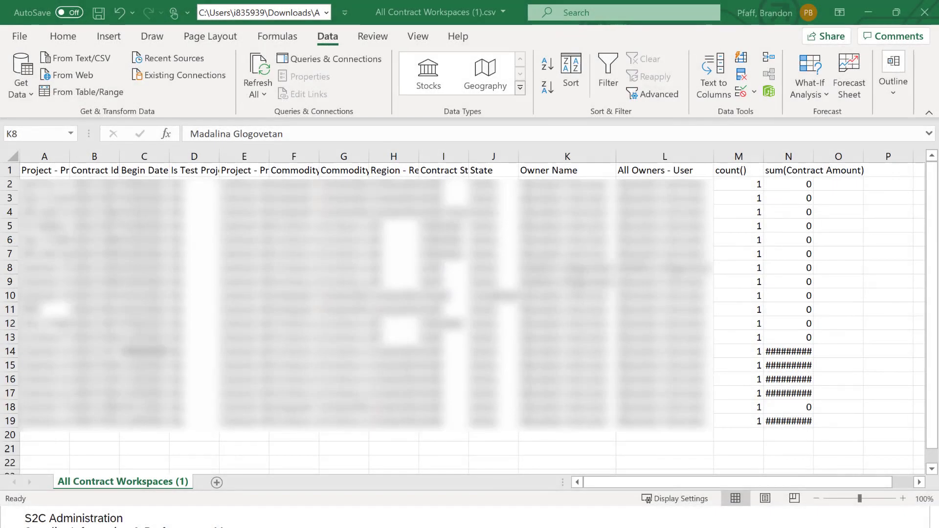
Step: Add a filter to column L, All Owners - User, and show its owner choices
click(683, 155)
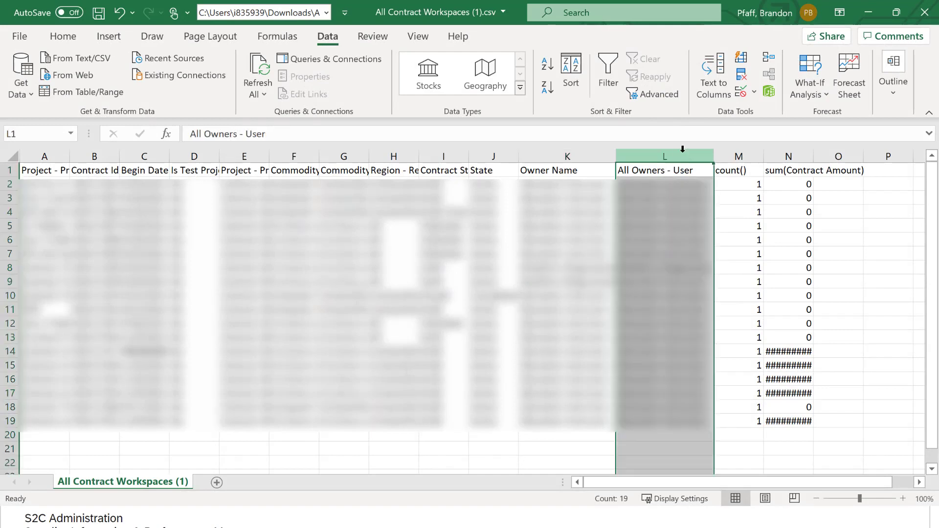
click(609, 74)
click(706, 172)
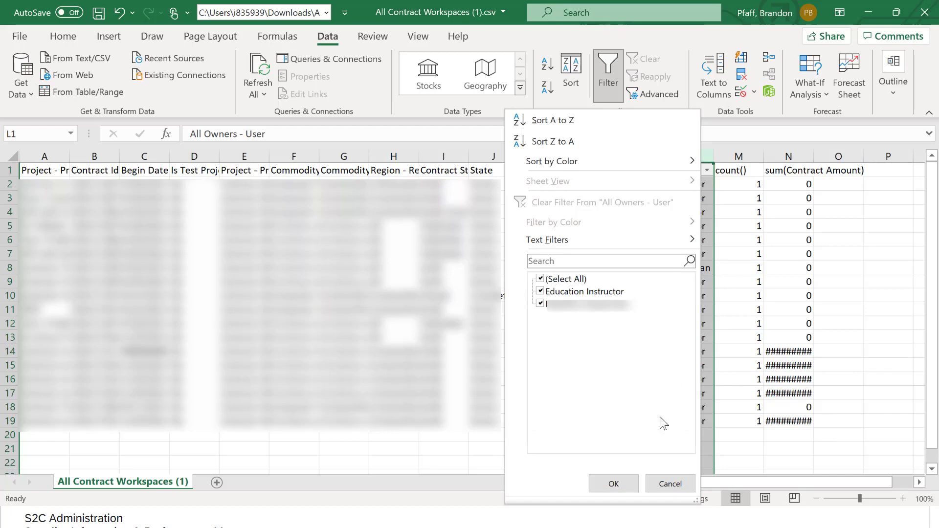
click(635, 483)
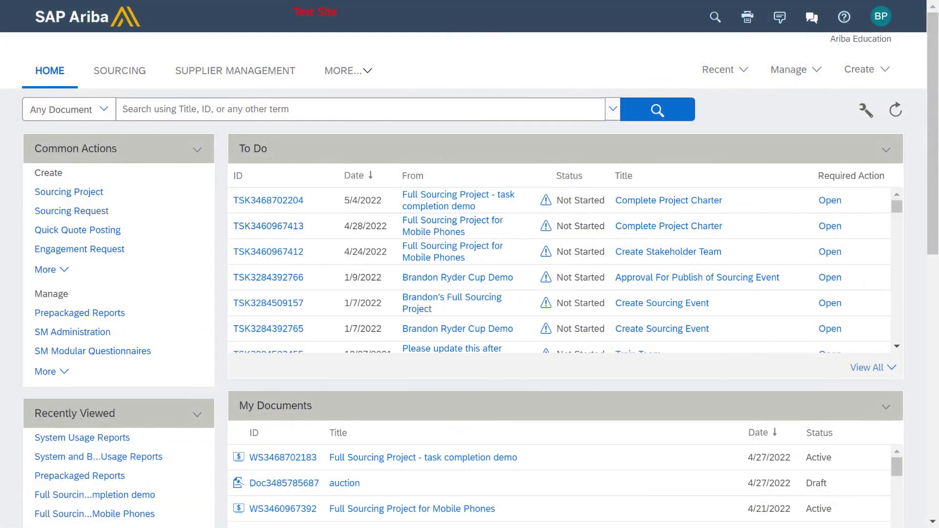